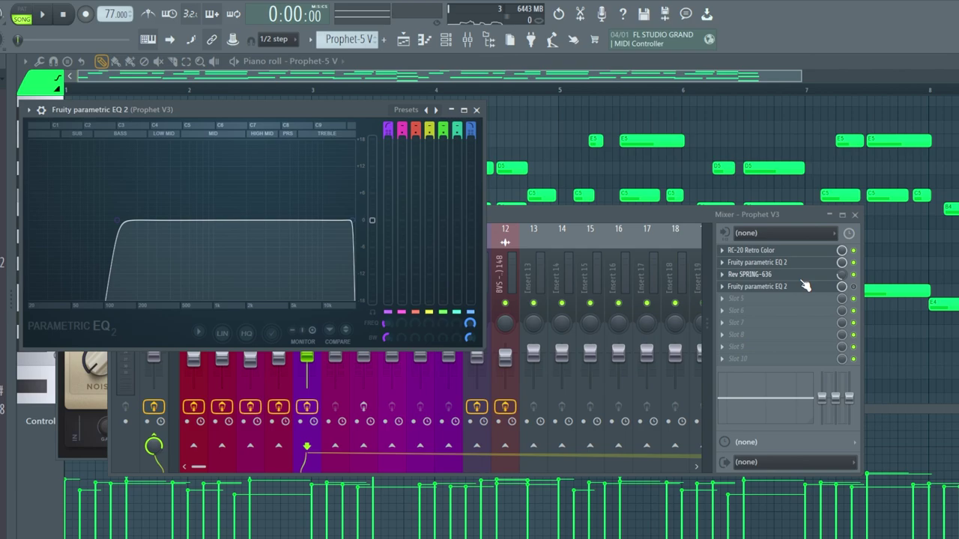
- Open the Rev SPRING-636 reverb on the Prophet V3 mixer track
{"action": "left_click", "coordinate": [800, 275]}
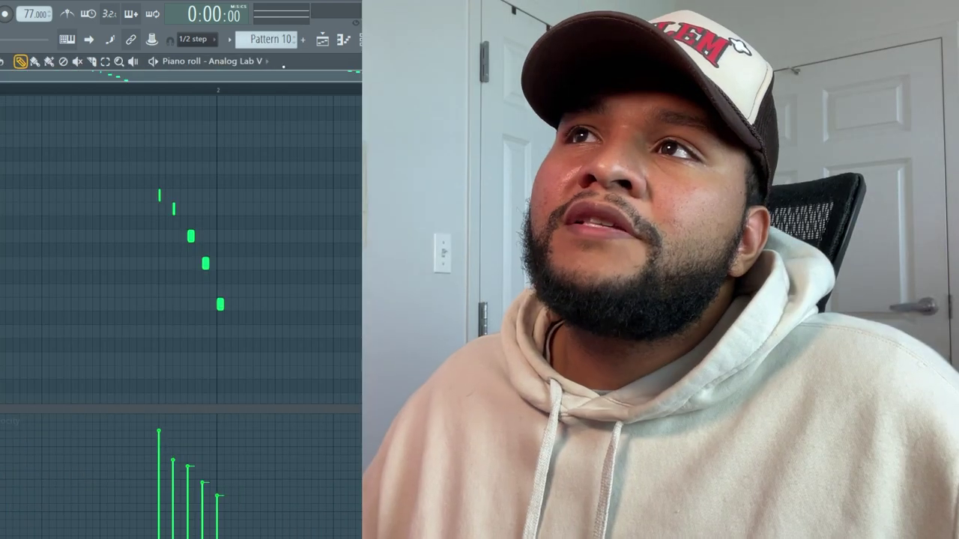
- Play Pattern 10 and inspect the Fruity parametric EQ 2 and Rev SPRING-636 on the Synth mixer track
{"action": "key", "text": "space"}
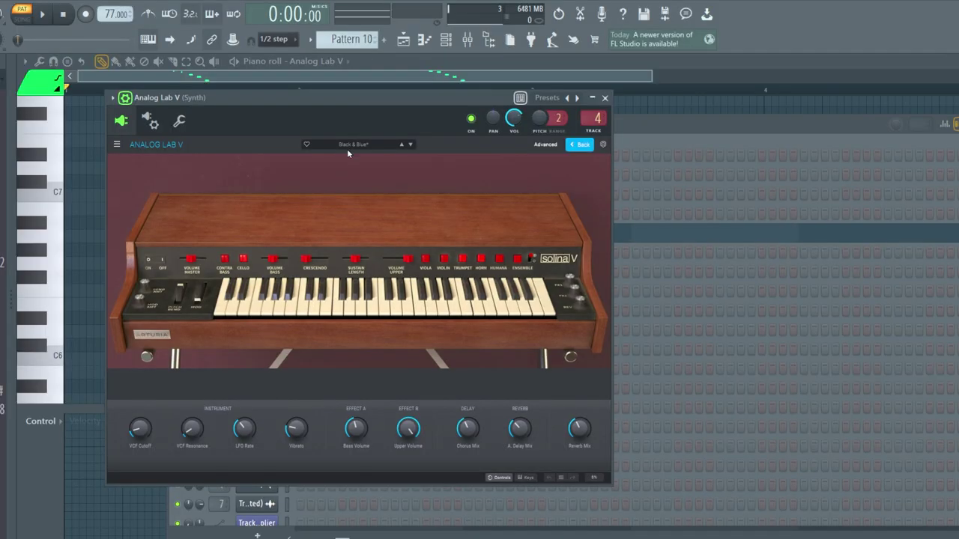
{"action": "left_click", "coordinate": [594, 119]}
{"action": "left_click", "coordinate": [773, 253]}
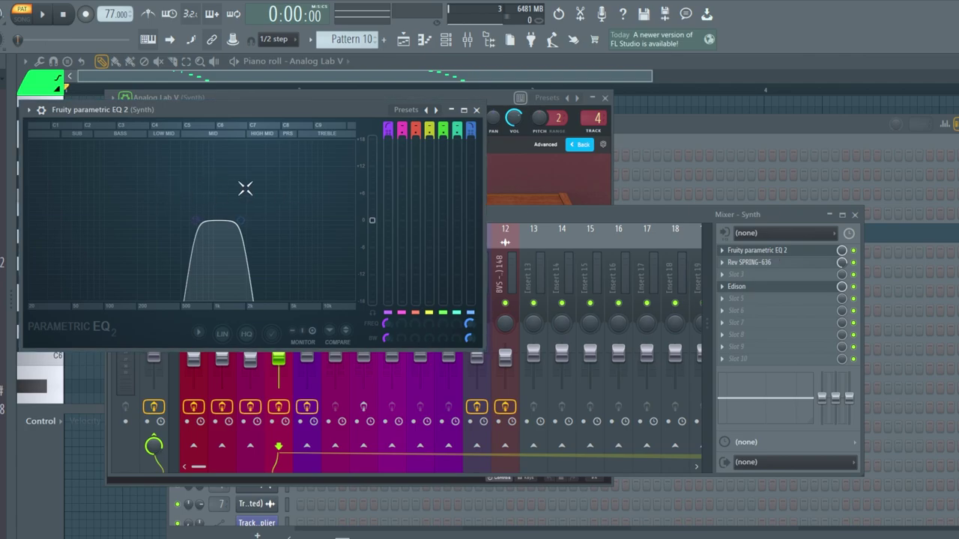
{"action": "left_click", "coordinate": [749, 262]}
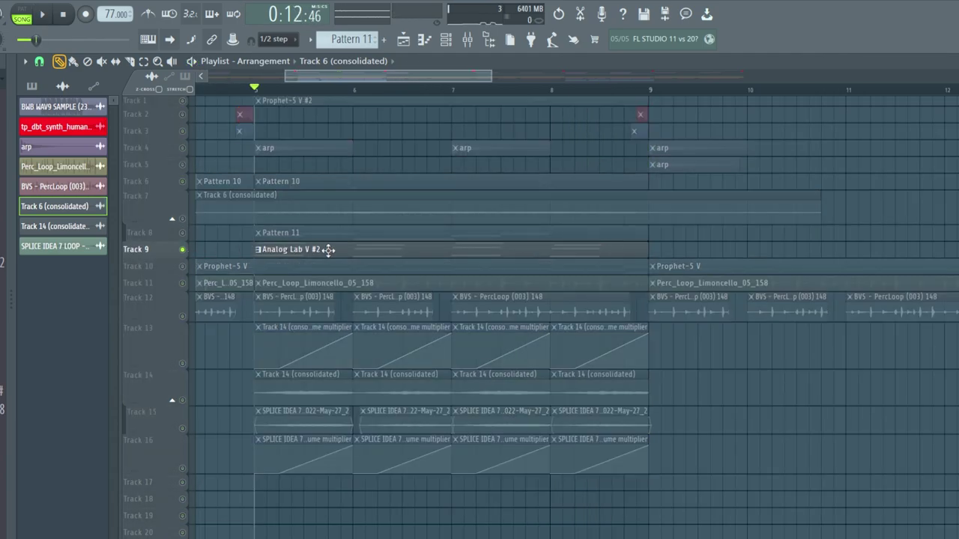
- Play the Analog Lab V #2 chord pattern and inspect its instrument's Buenavista preset and effects chain
{"action": "key", "text": "F7"}
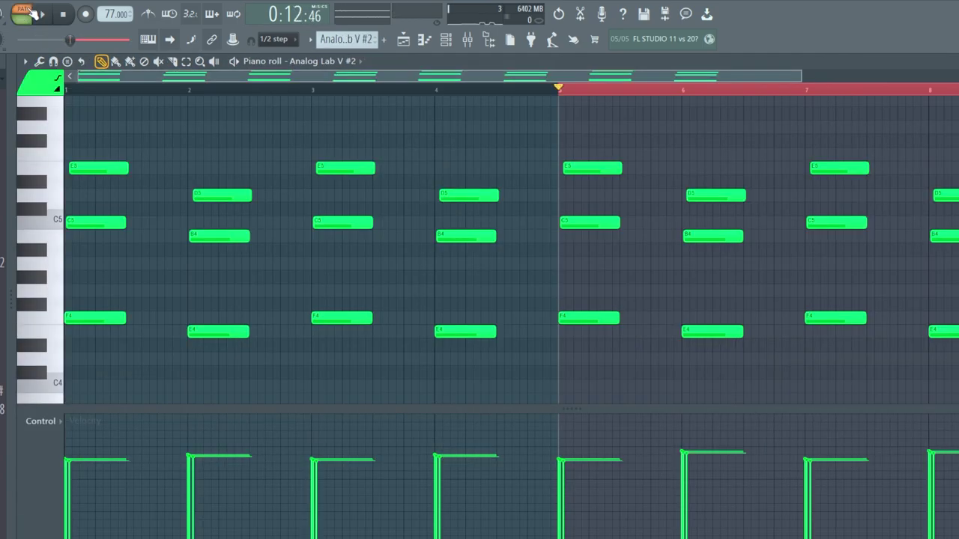
{"action": "key", "text": "space"}
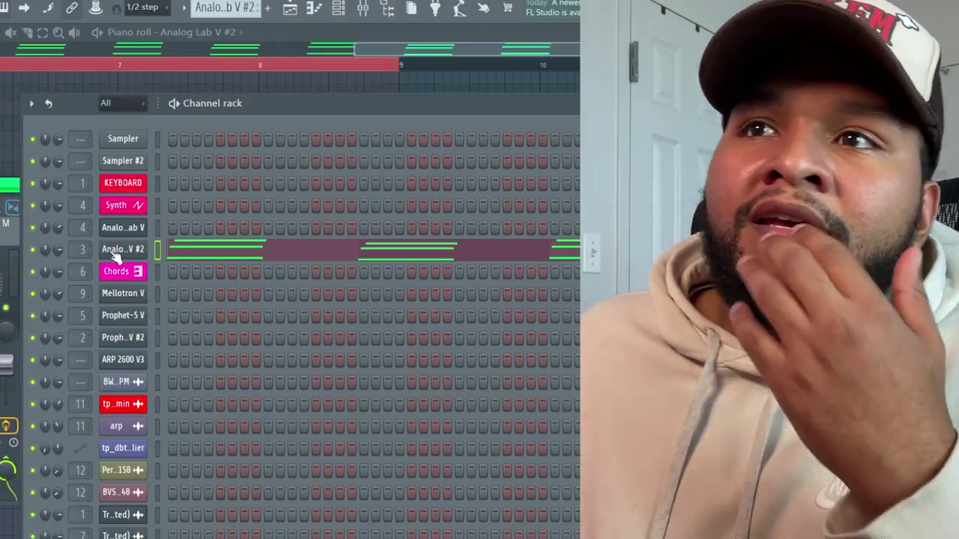
{"action": "left_click", "coordinate": [114, 252]}
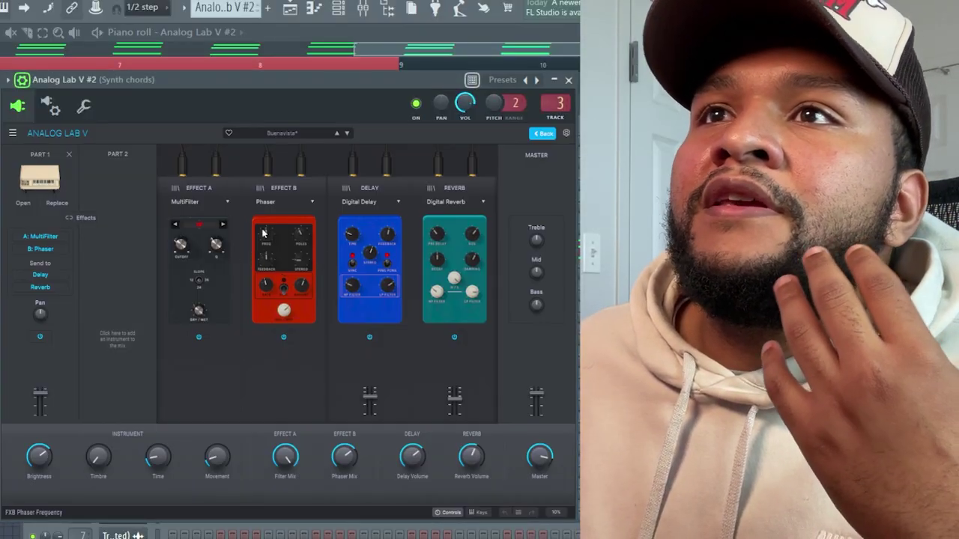
{"action": "left_click", "coordinate": [542, 133]}
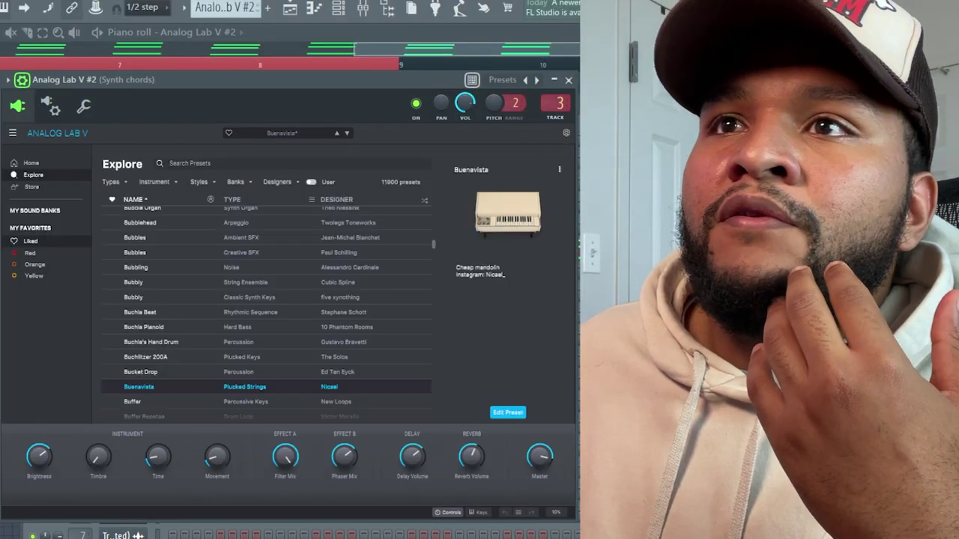
{"action": "left_click", "coordinate": [508, 412]}
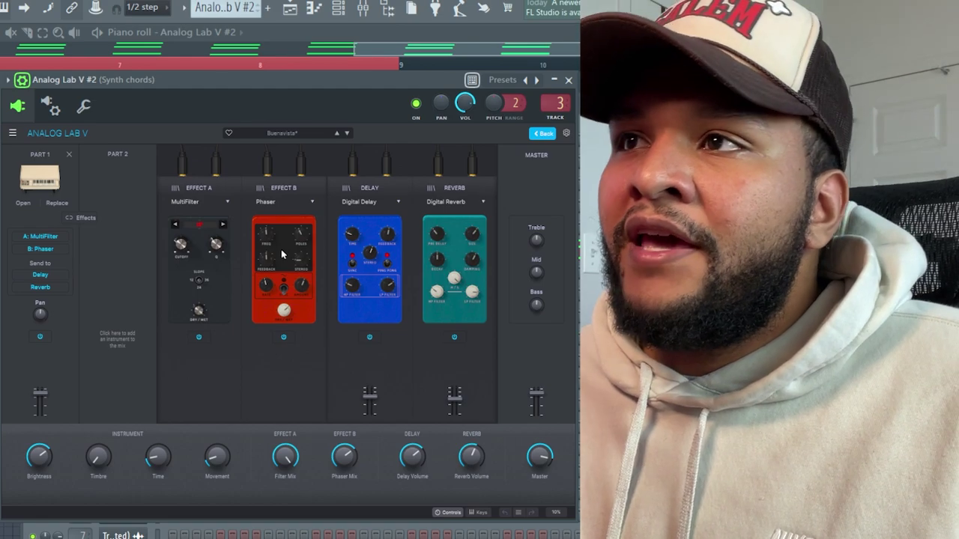
{"action": "left_click", "coordinate": [542, 134]}
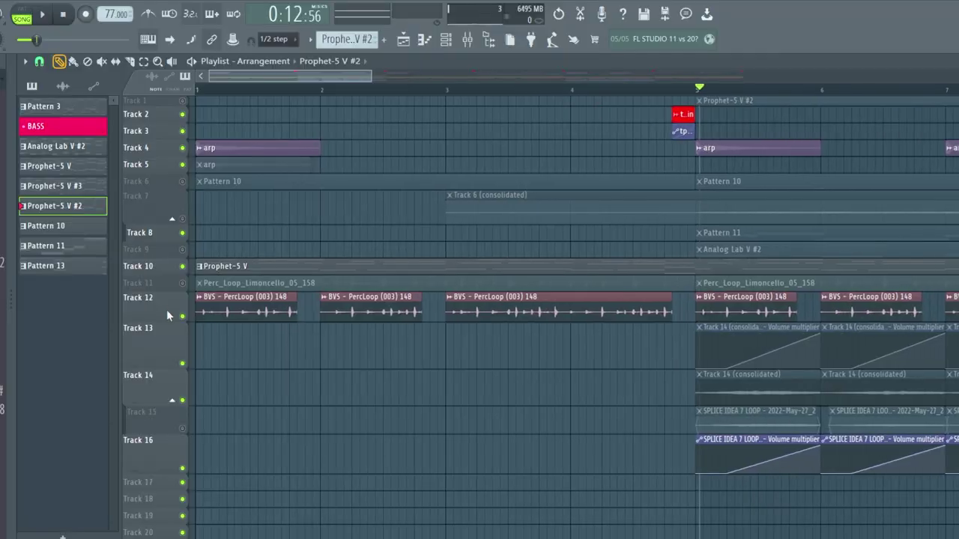
- Unmute Track 11 and inspect the PercLoop's Flanger BL-20, Fruity parametric EQ 2 and Rev PLATE-140 effects
{"action": "left_click", "coordinate": [183, 284]}
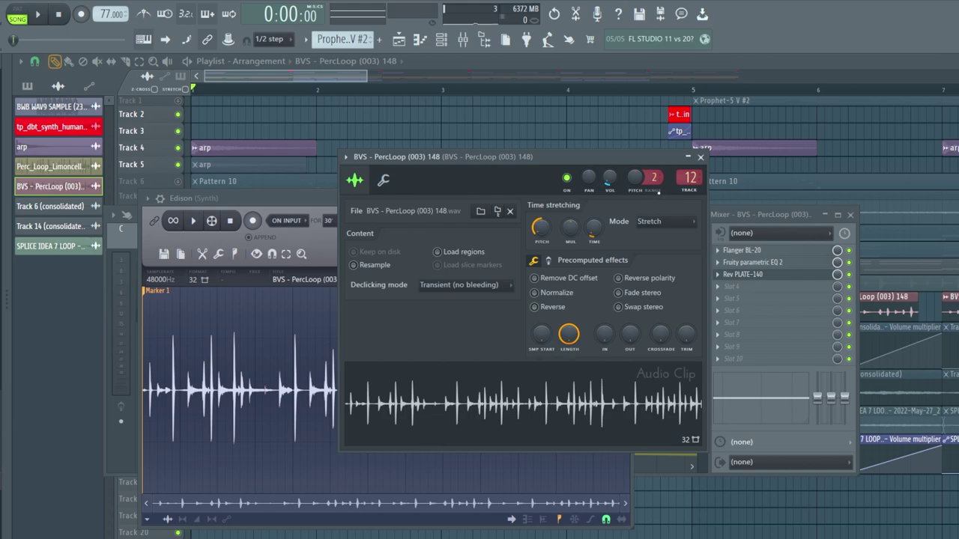
{"action": "left_click", "coordinate": [690, 177]}
{"action": "left_click", "coordinate": [753, 253]}
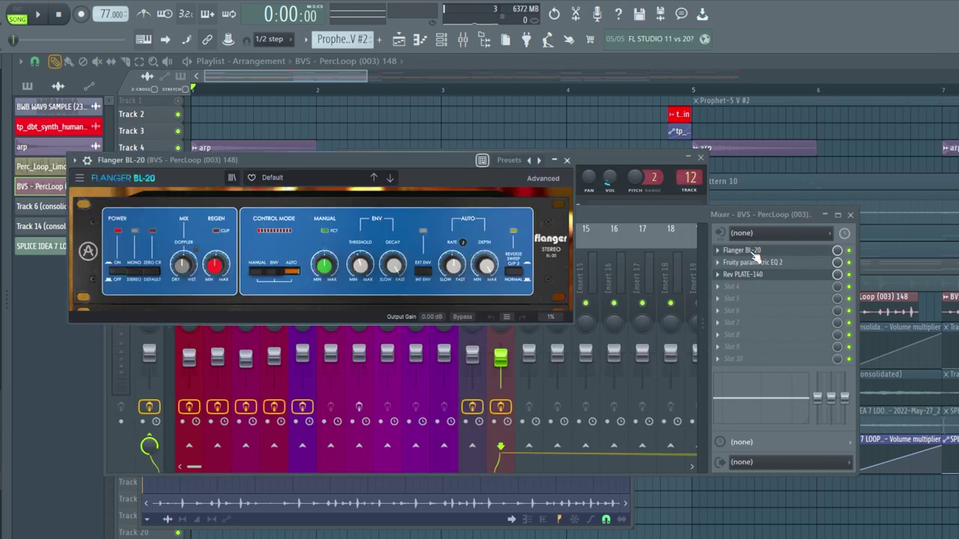
{"action": "left_click", "coordinate": [753, 262]}
{"action": "left_click", "coordinate": [749, 274]}
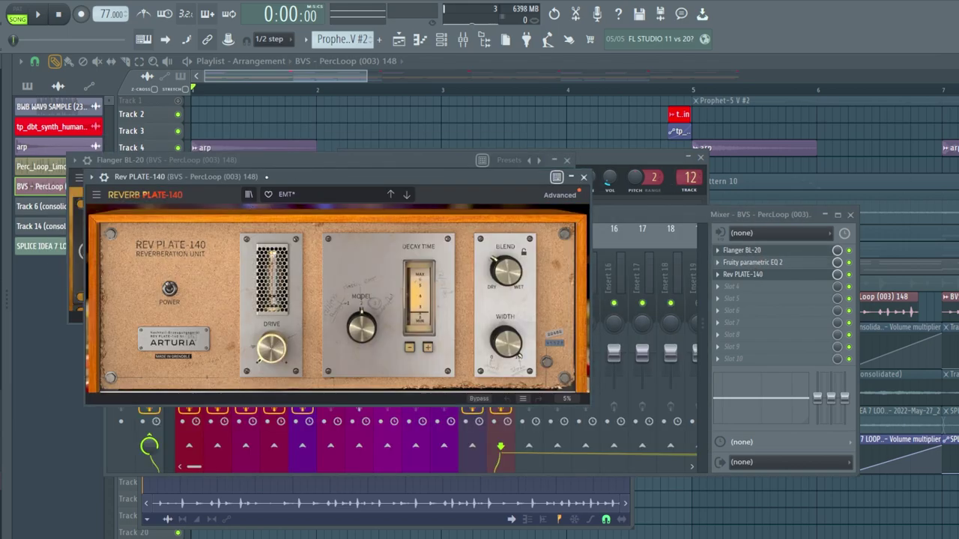
- Close the plugin windows, solo Track 12 and play the BVS - PercLoop (003) 148 clip while adjusting its volume
{"action": "key", "text": "F12"}
{"action": "right_click", "coordinate": [177, 316]}
{"action": "key", "text": "space"}
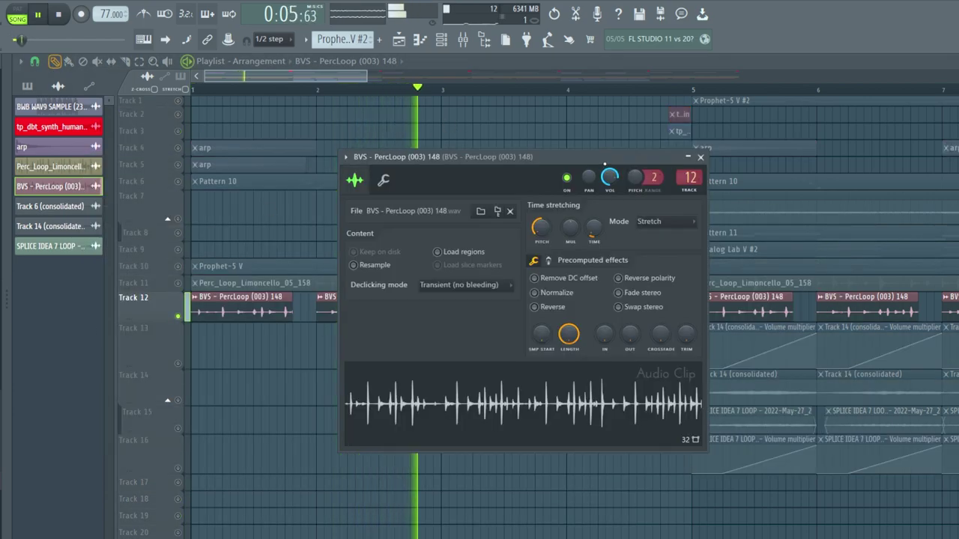
{"action": "left_click_drag", "start_coordinate": [605, 163], "coordinate": [425, 188]}
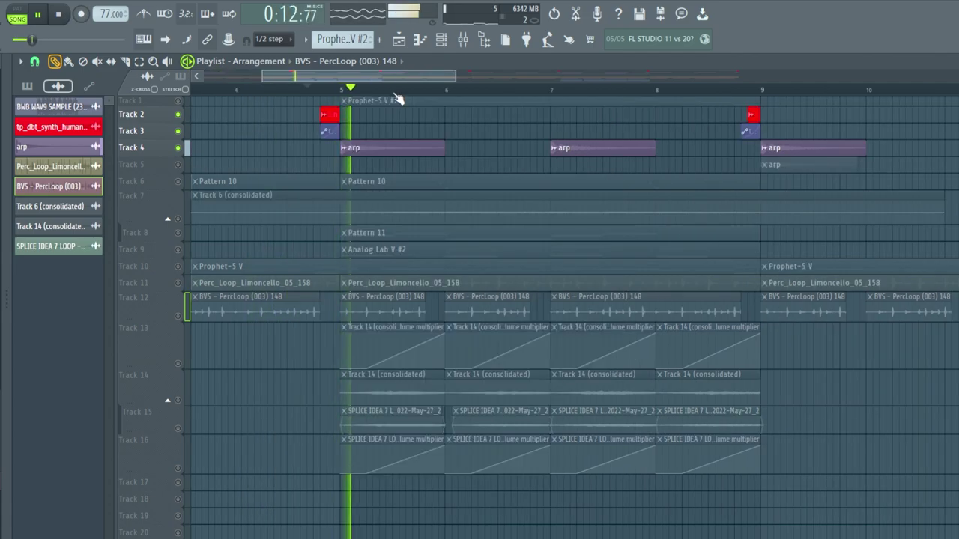
- Open the tp_dbt_synth_human_arp_glitter_Fmin clip on Track 2 to view its channel settings and mixer effects
{"action": "double_click", "coordinate": [332, 114]}
{"action": "left_click", "coordinate": [361, 131]}
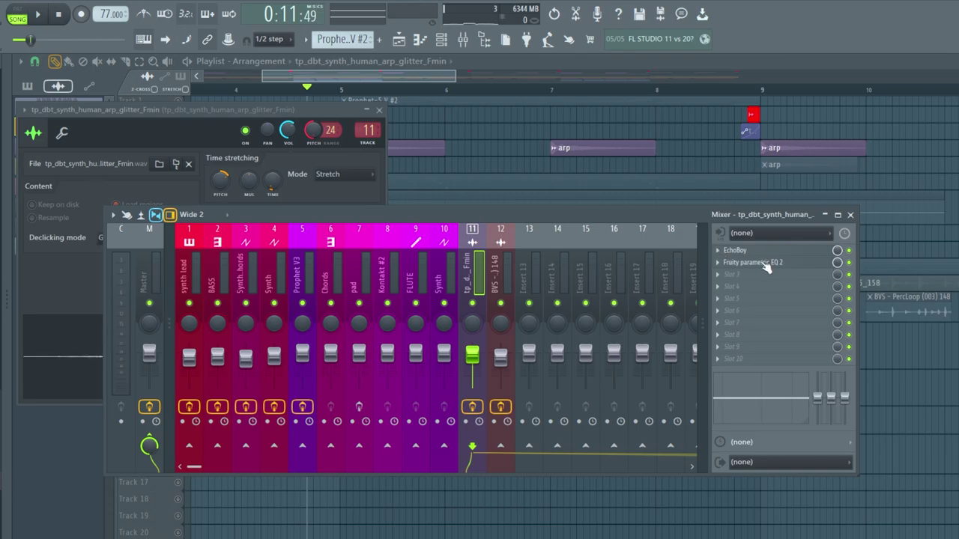
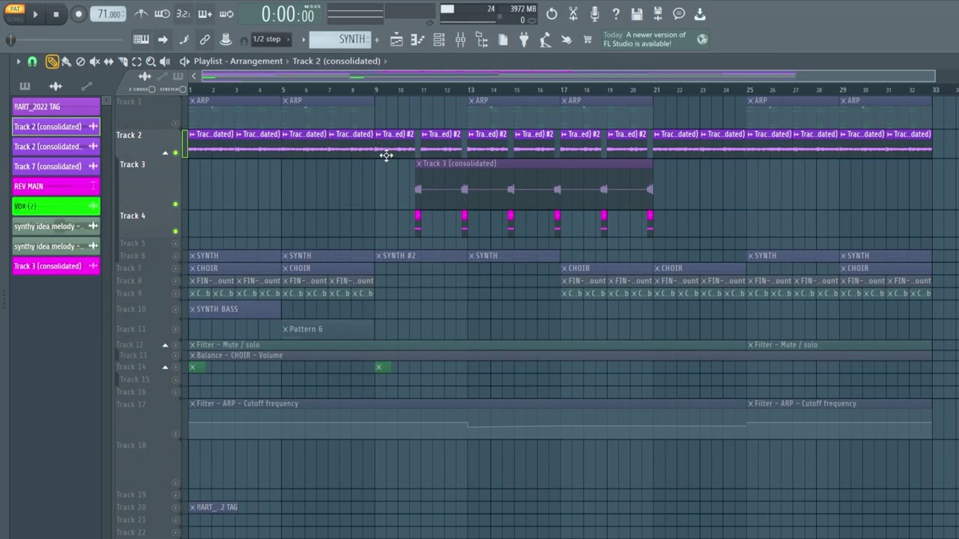
- Open the Track 2 (consolidated) #2 clip and inspect Rev SPRING-636, Flanger BL-20 and kHs Reverser on the SYNTH mixer track
{"action": "double_click", "coordinate": [386, 155]}
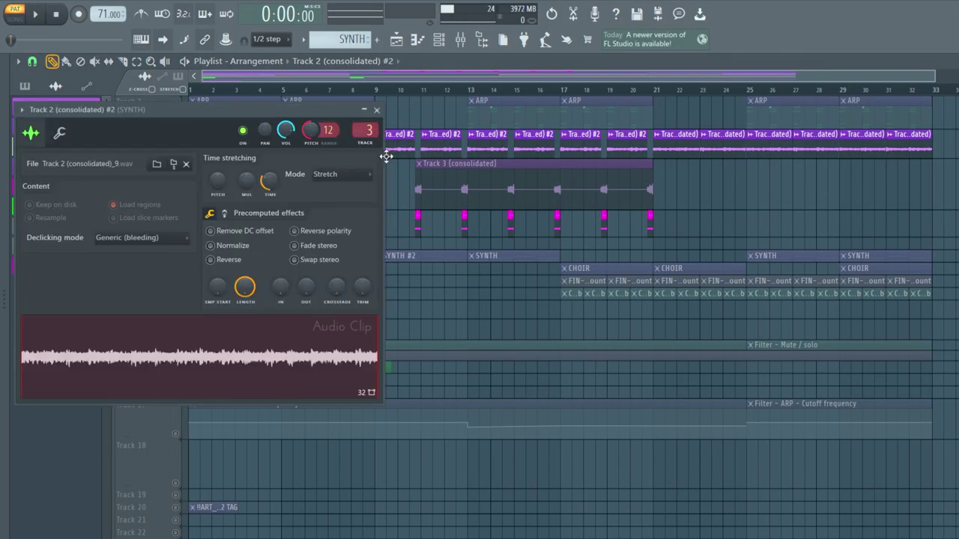
{"action": "key", "text": "F9"}
{"action": "left_click", "coordinate": [805, 250]}
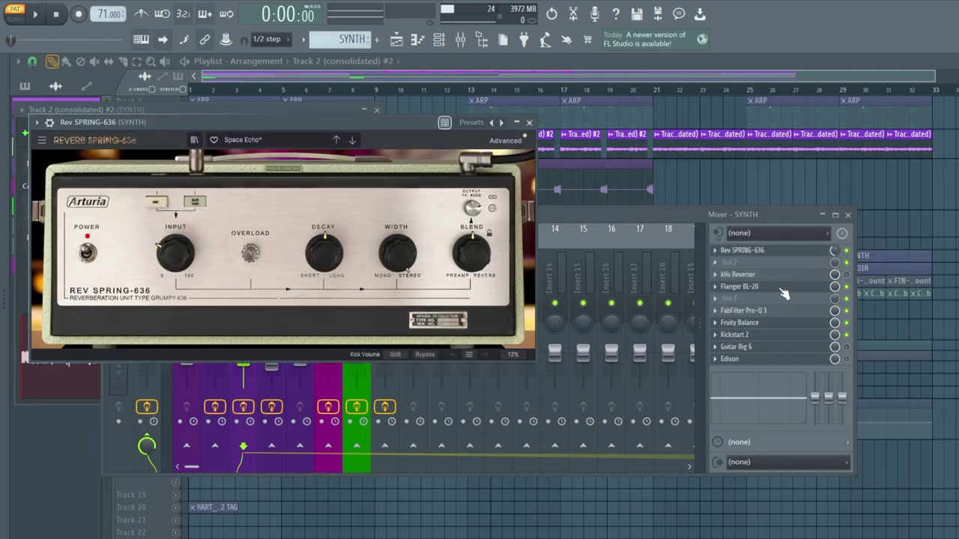
{"action": "left_click", "coordinate": [780, 289]}
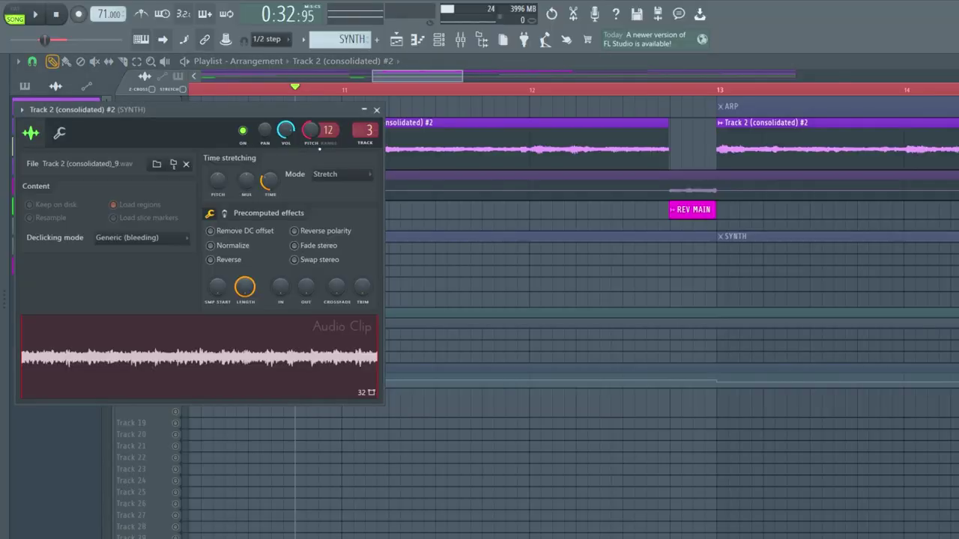
{"action": "key", "text": "F9"}
{"action": "left_click", "coordinate": [790, 275]}
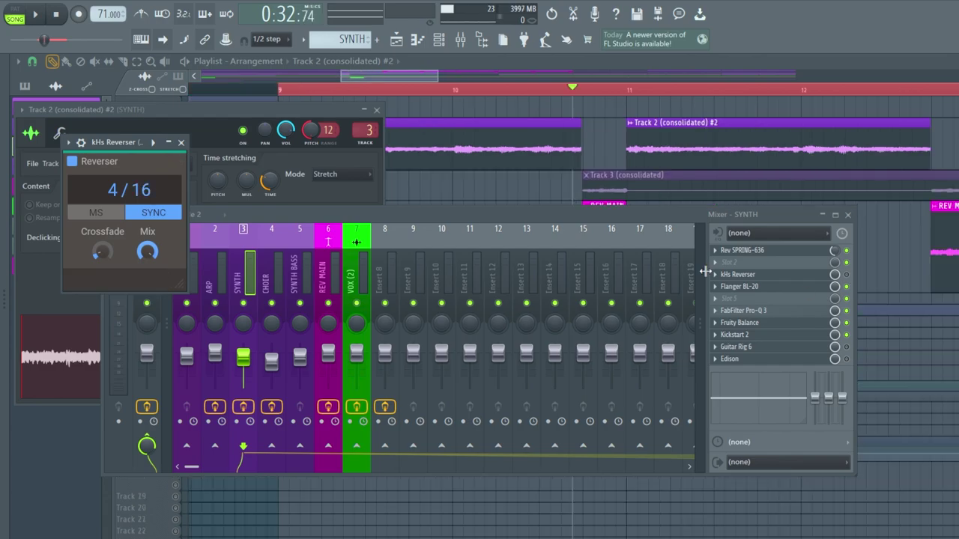
- Close the plugin windows and play the arrangement with the SYNTH clips and REV MAIN reversals from bar 9
{"action": "key", "text": "F12"}
{"action": "scroll", "coordinate": [592, 98], "scroll_direction": "down", "scroll_amount": 3}
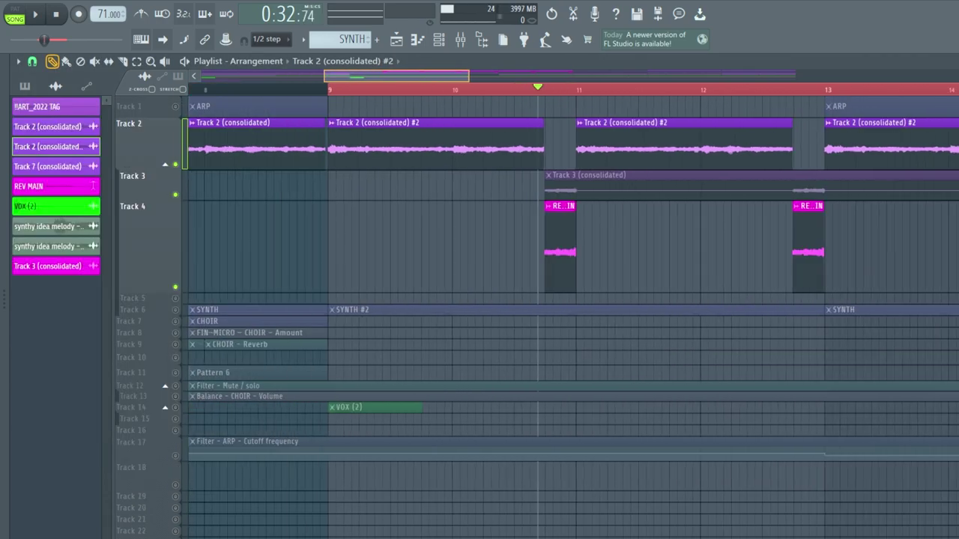
{"action": "key", "text": "space"}
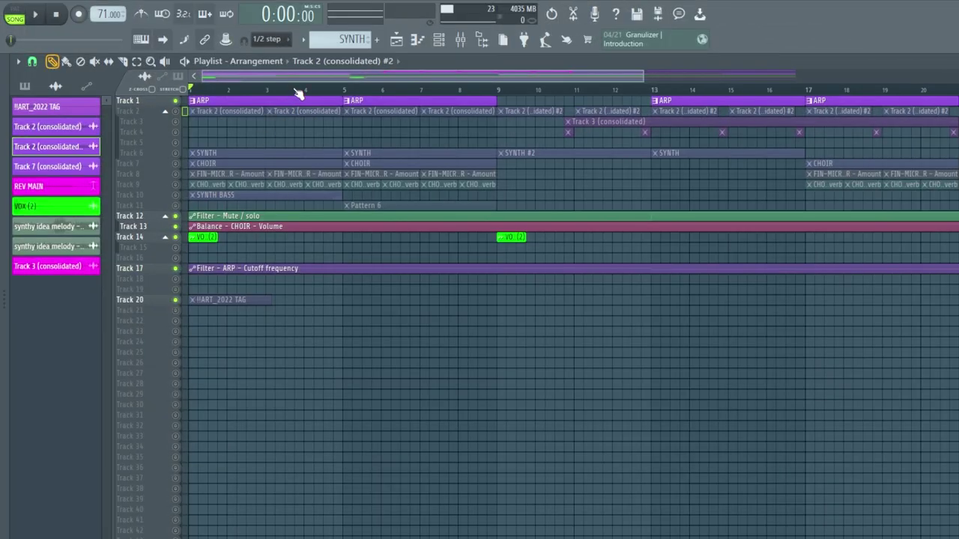
- Play back the ARP pattern clips on Track 1 in the playlist, and stop playback
{"action": "scroll", "coordinate": [298, 91], "scroll_direction": "up", "scroll_amount": 3}
{"action": "key", "text": "space"}
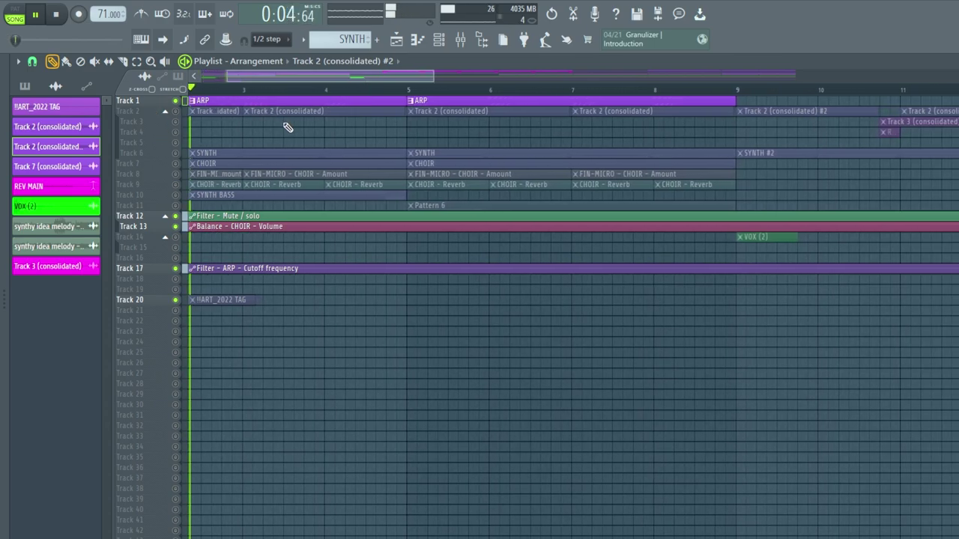
{"action": "key", "text": "space"}
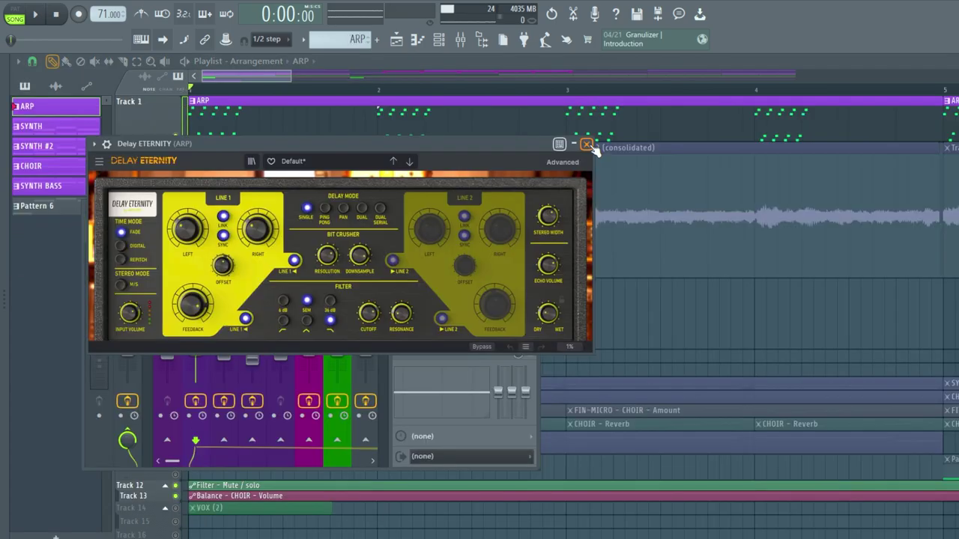
- Close Delay ETERNITY and inspect the PanMan and Fruity Filter effects on the ARP mixer track
{"action": "left_click", "coordinate": [586, 144]}
{"action": "left_click", "coordinate": [447, 256]}
{"action": "left_click", "coordinate": [584, 222]}
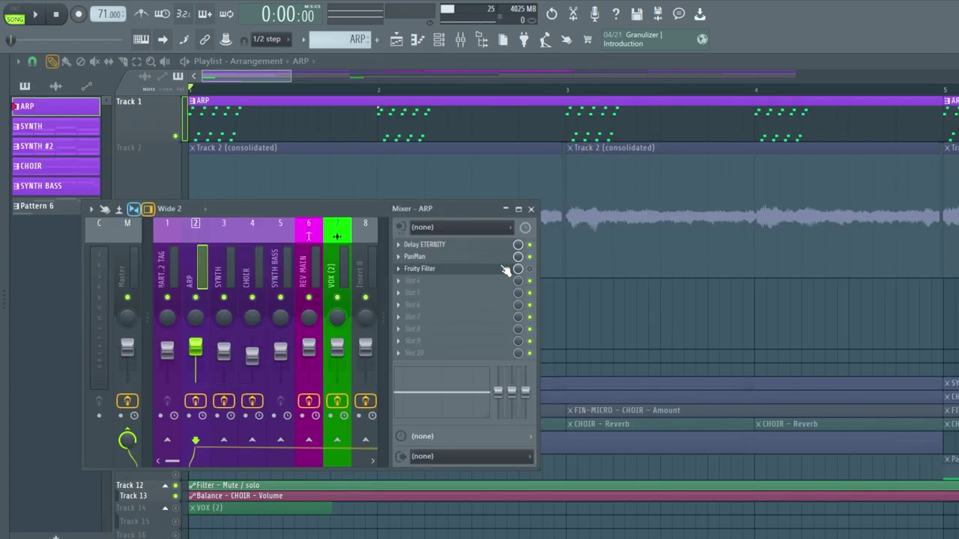
{"action": "left_click", "coordinate": [505, 269]}
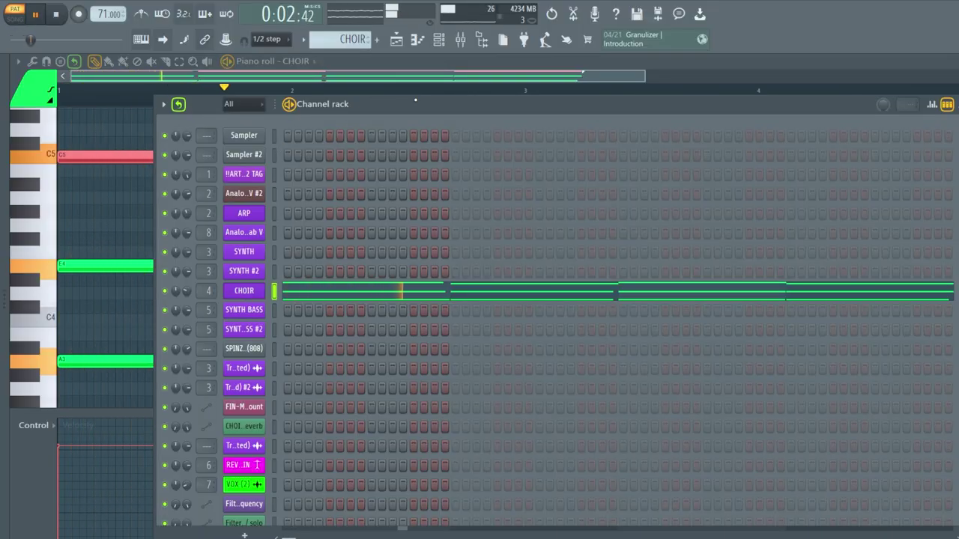
- Listen to the CHOIR and SYNTH BASS patterns, and view the SYNTH BASS instrument's Jupiter Bass preset
{"action": "left_click_drag", "start_coordinate": [415, 99], "coordinate": [379, 83]}
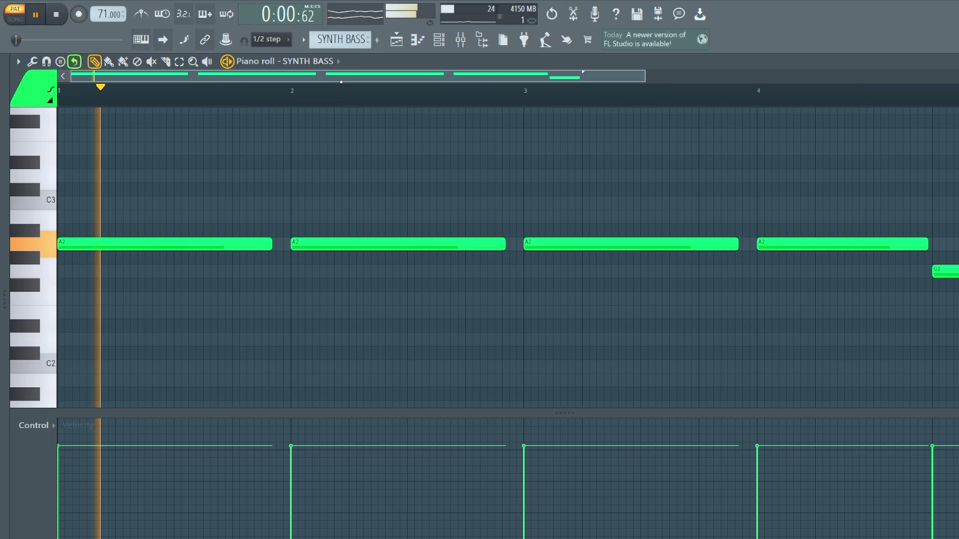
{"action": "scroll", "coordinate": [332, 95], "scroll_direction": "down", "scroll_amount": 4}
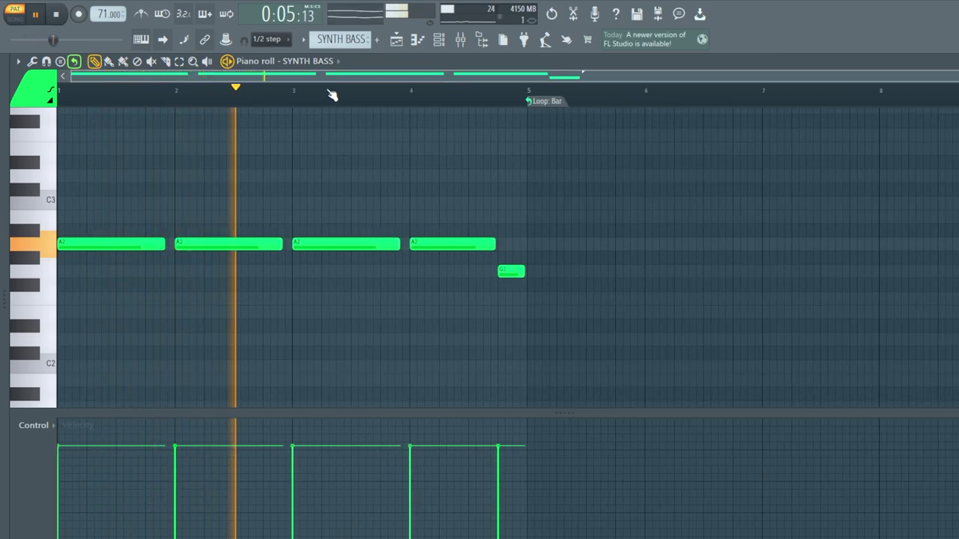
{"action": "key", "text": "space"}
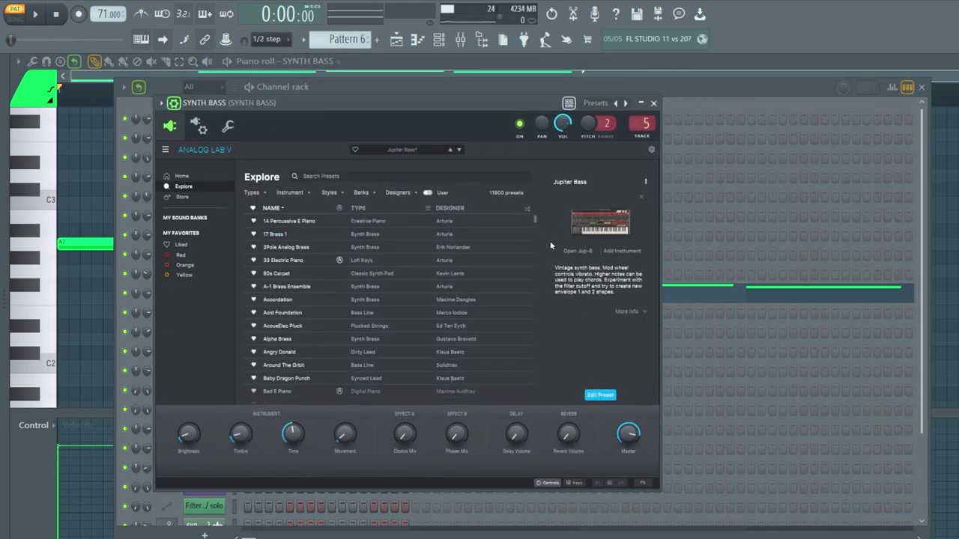
{"action": "left_click", "coordinate": [550, 241]}
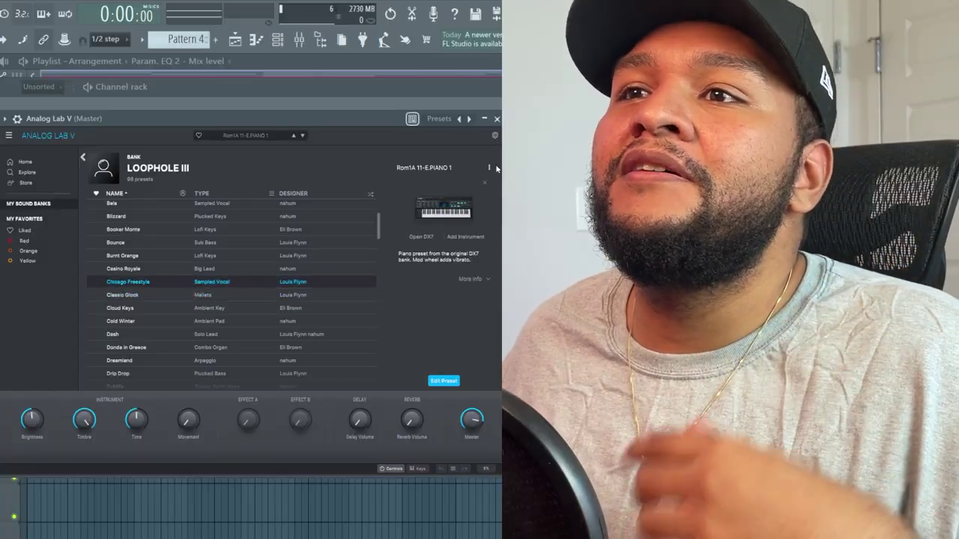
- Audition Analog Lab V presets in the LOOPHOLE III and NICAEL VOL. 1 banks, going from Nebula through to South
{"action": "key", "text": "Down"}
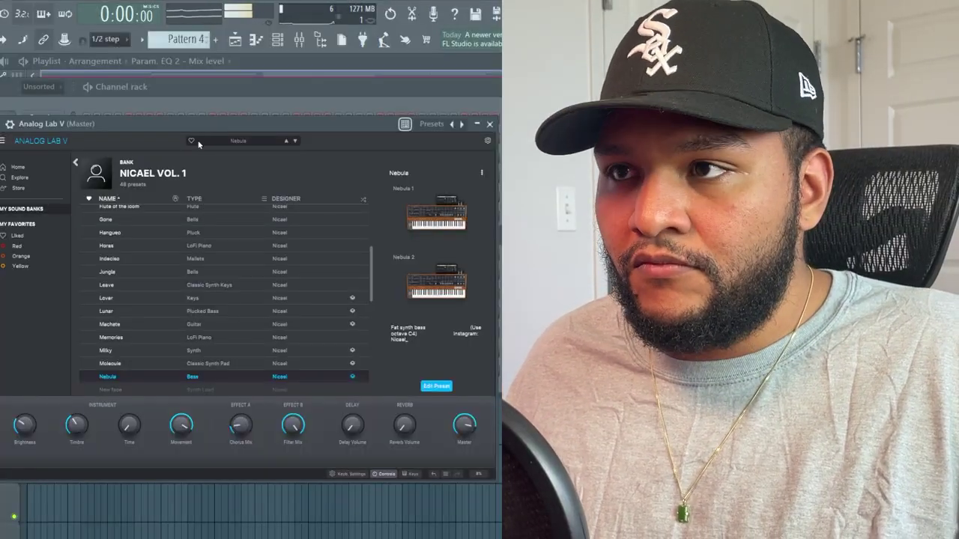
{"action": "key", "text": "Down"}
{"action": "key", "text": "Down"}
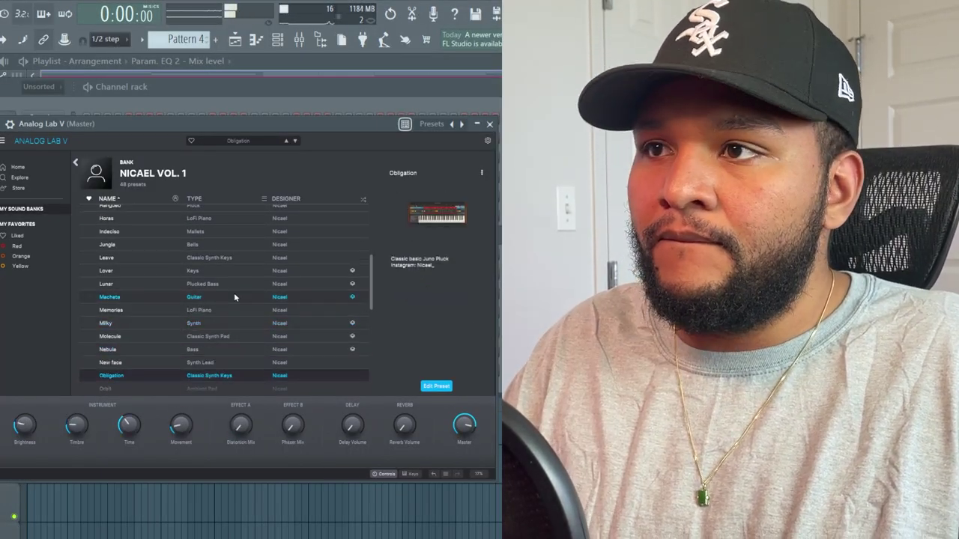
{"action": "key", "text": "Down"}
{"action": "key", "text": "Down"}
{"action": "key", "text": "Down"}
{"action": "key", "text": "Down"}
{"action": "key", "text": "Down"}
{"action": "key", "text": "Down"}
{"action": "key", "text": "Down"}
{"action": "key", "text": "Down"}
{"action": "key", "text": "Down"}
{"action": "key", "text": "Down"}
{"action": "key", "text": "Down"}
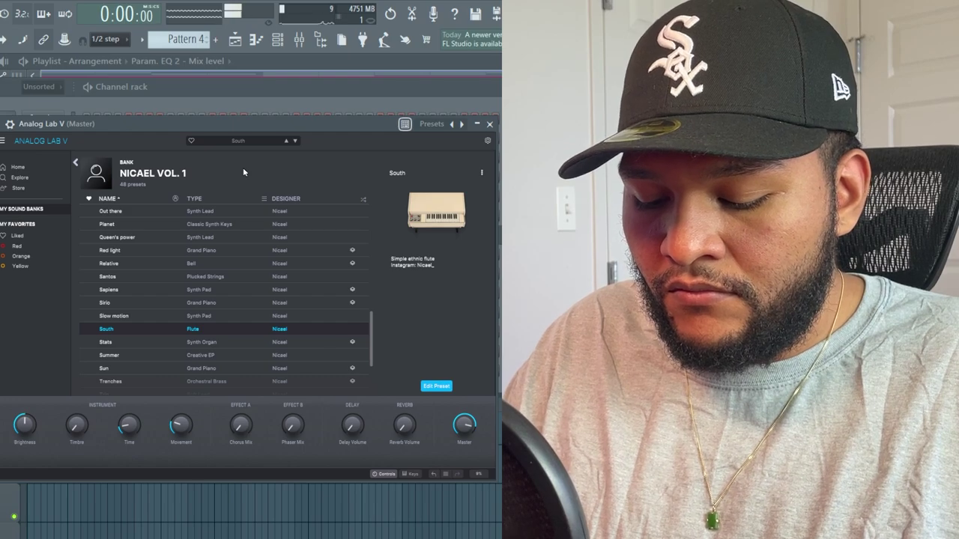